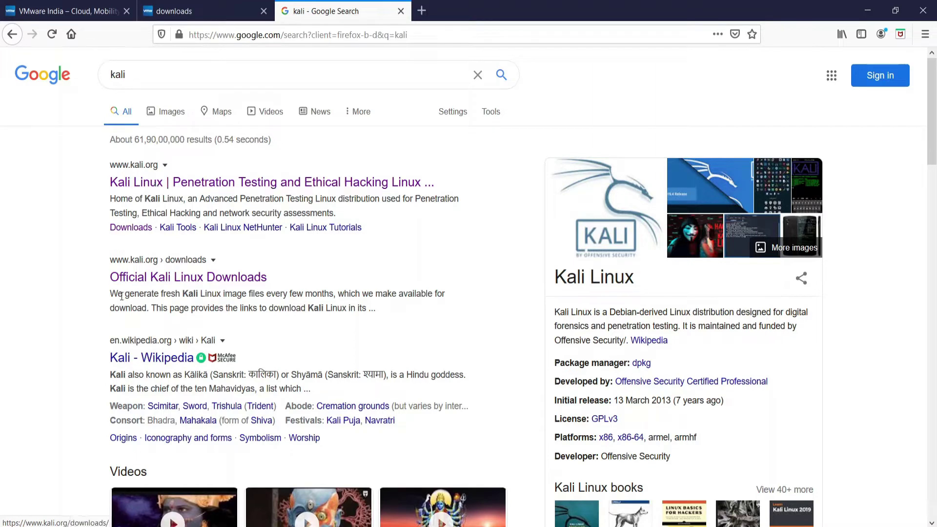
# Open the Official Kali Linux Downloads page and scroll through the 2020.1b image table
pyautogui.click(180, 276)
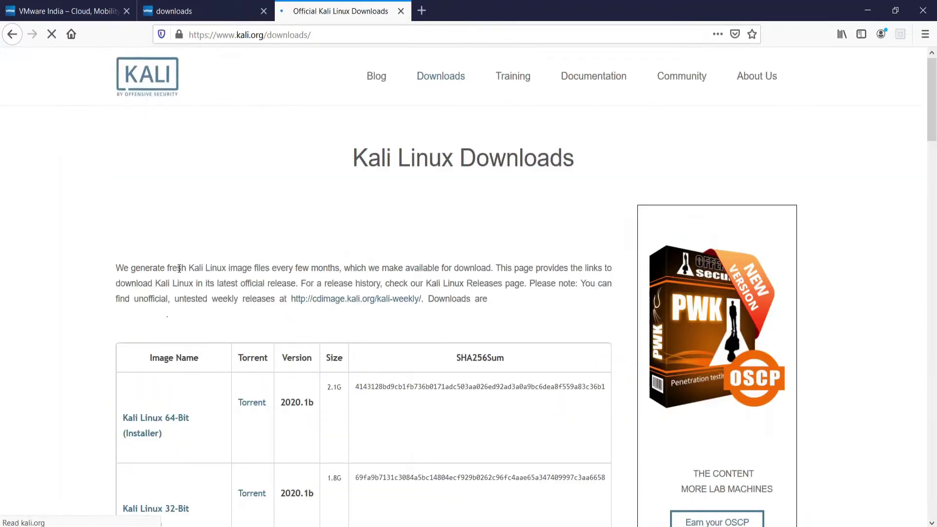
pyautogui.moveTo(934, 106); pyautogui.dragTo(933, 136)
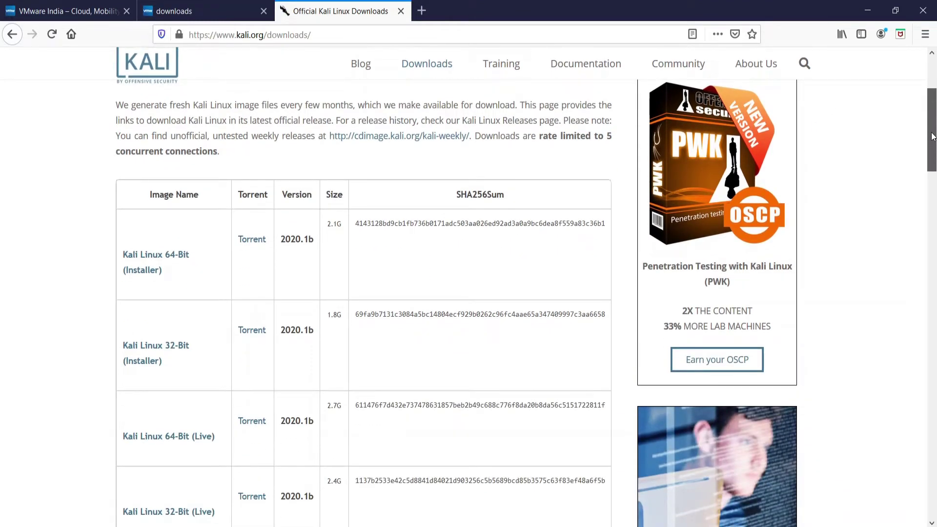
pyautogui.scroll(-1, 933, 137)
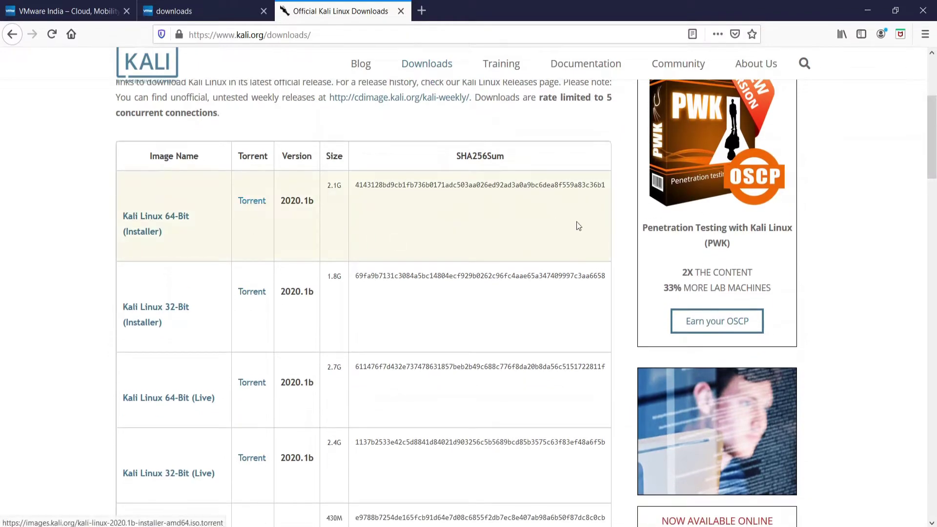
pyautogui.moveTo(933, 143); pyautogui.dragTo(934, 226)
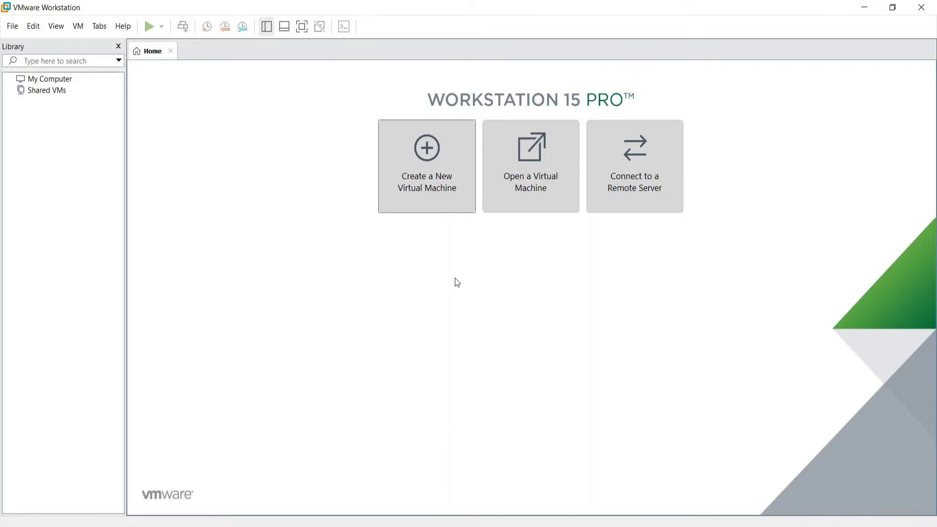
# Start a typical new virtual machine using kali-linux-2019.4-amd64.iso as the installer image
pyautogui.click(429, 175)
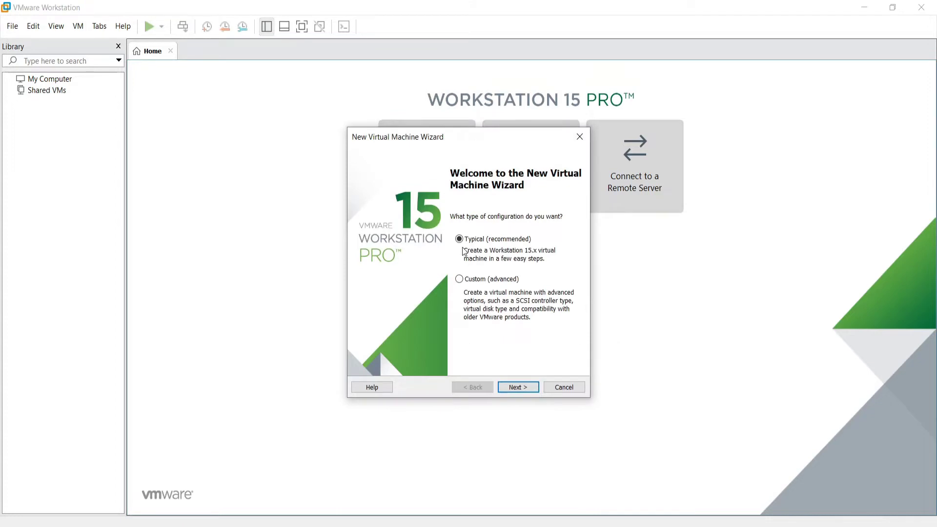
pyautogui.click(515, 385)
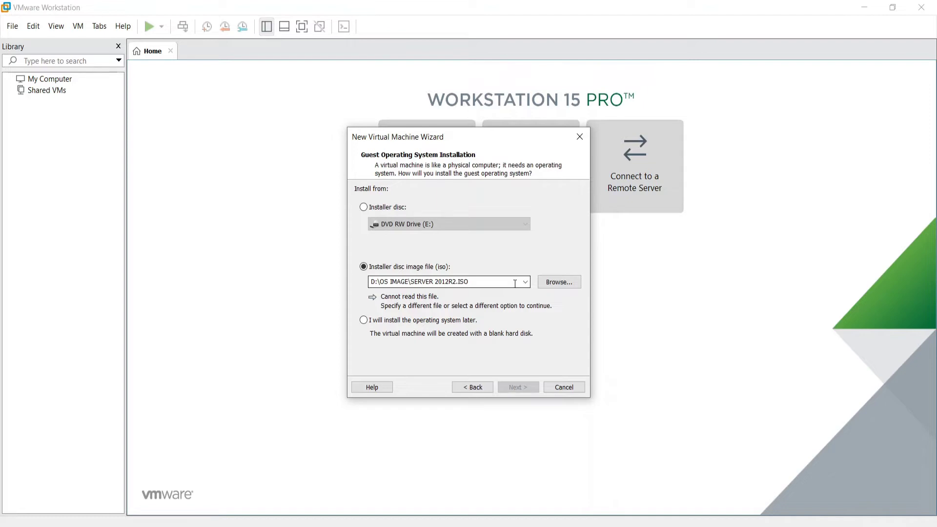
pyautogui.click(559, 281)
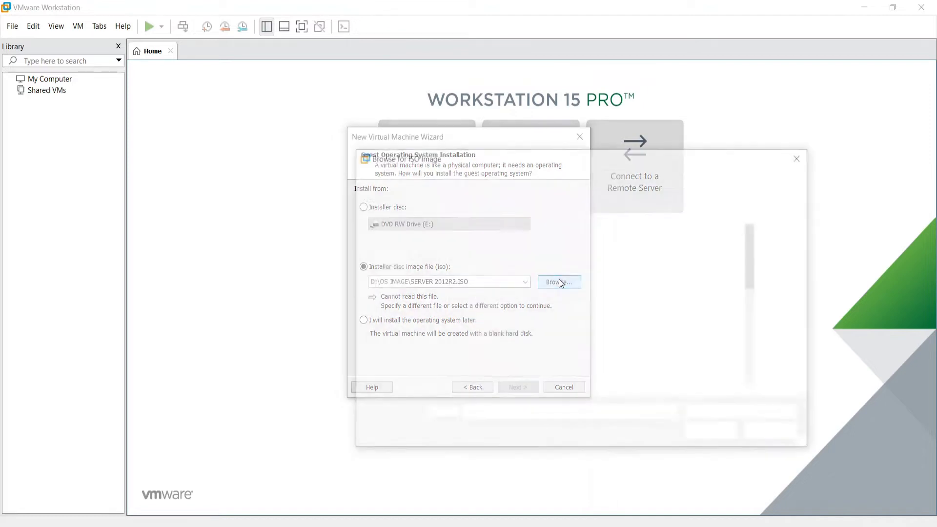
pyautogui.moveTo(754, 242); pyautogui.dragTo(753, 334)
pyautogui.click(489, 361)
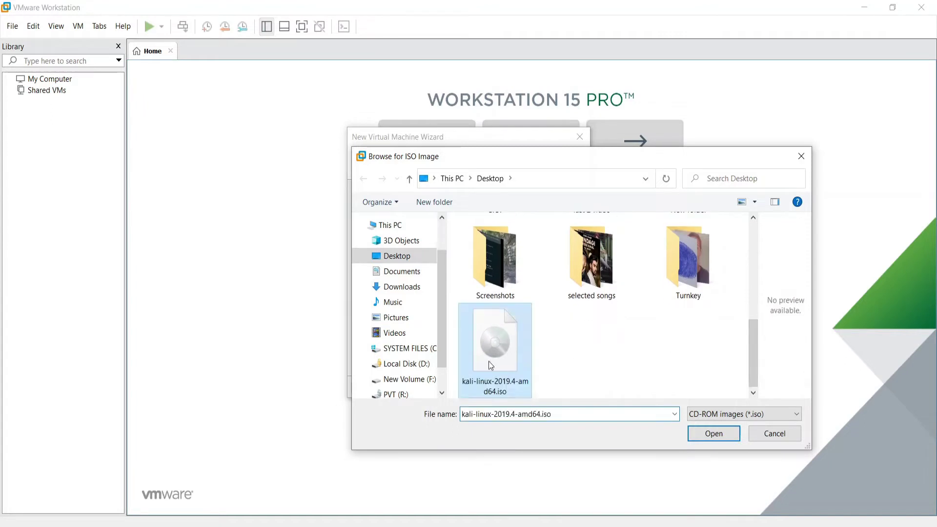
pyautogui.click(710, 435)
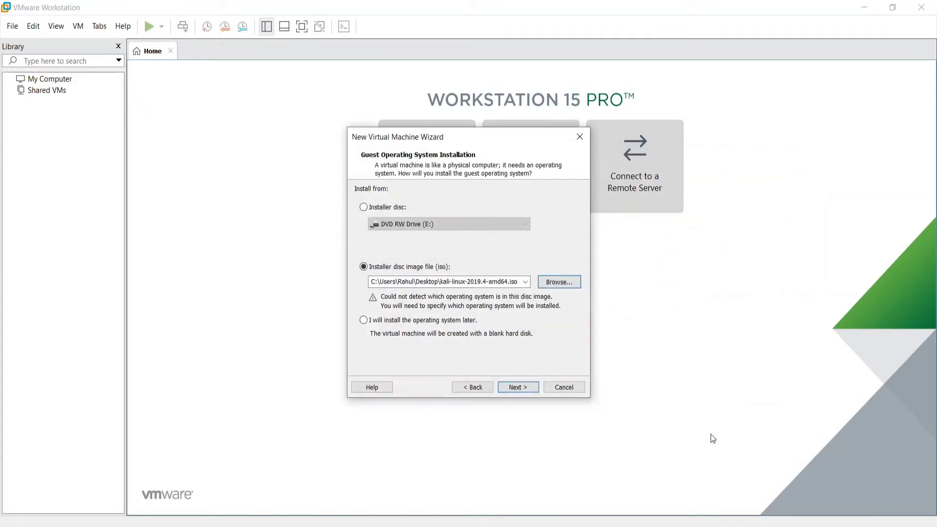
pyautogui.click(514, 389)
pyautogui.click(520, 382)
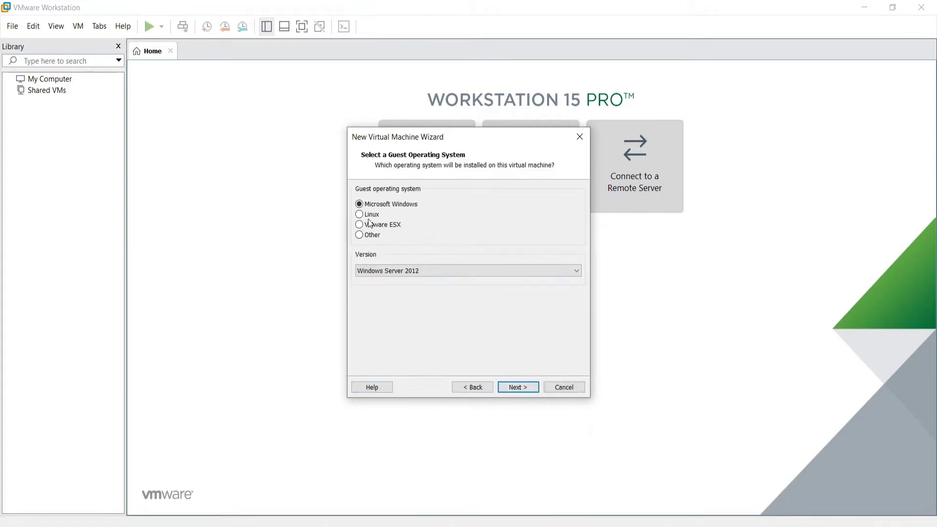
# Choose Linux with version Debian 9.x 64-bit as the guest operating system
pyautogui.click(362, 215)
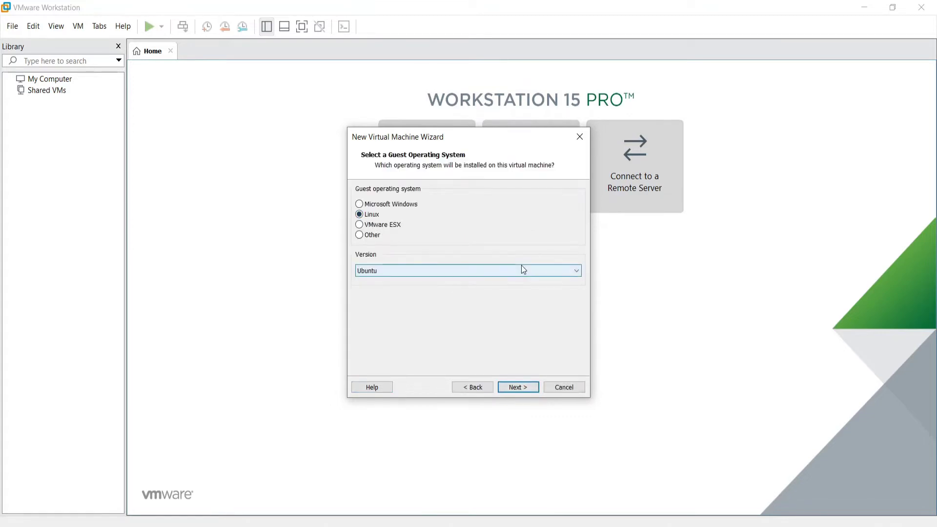
pyautogui.click(564, 274)
pyautogui.moveTo(577, 467); pyautogui.dragTo(573, 343)
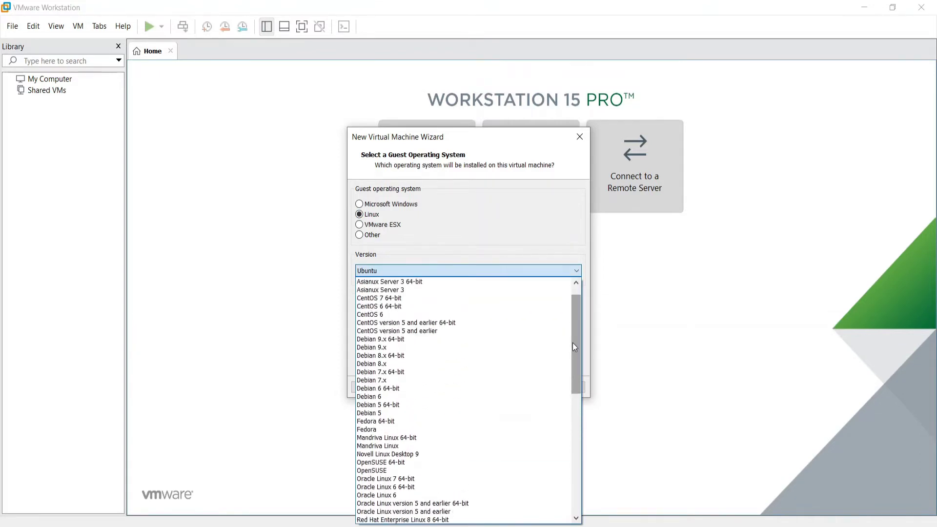
pyautogui.click(416, 339)
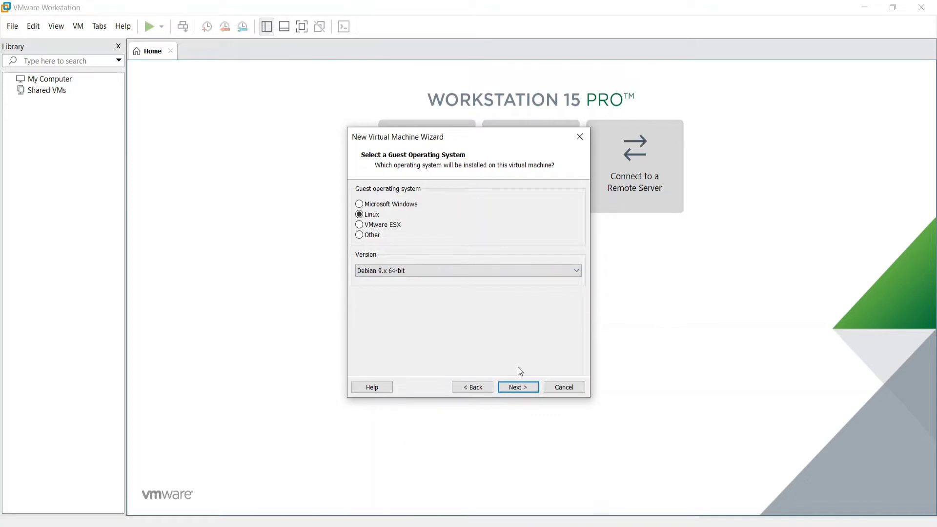
# Replace the default virtual machine name with KALI LINUX
pyautogui.click(516, 389)
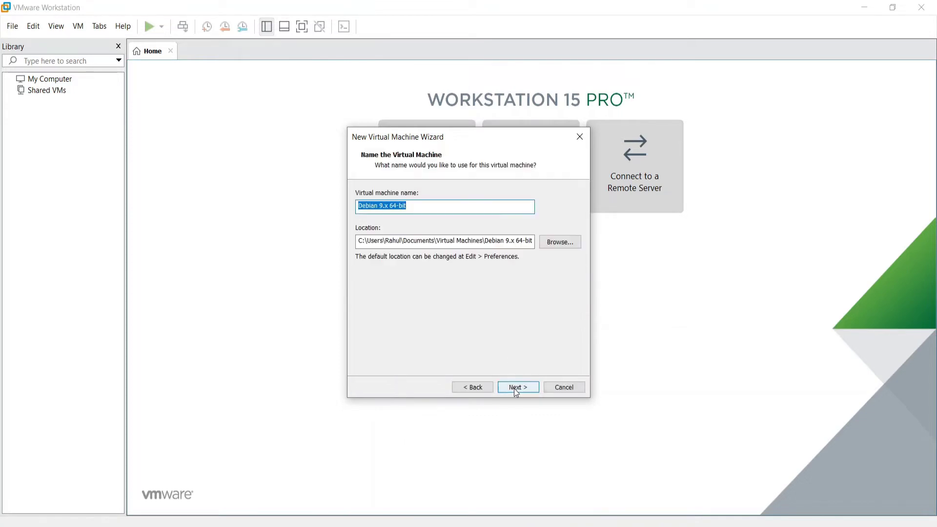
pyautogui.moveTo(414, 207); pyautogui.dragTo(332, 211)
pyautogui.write('KALI')
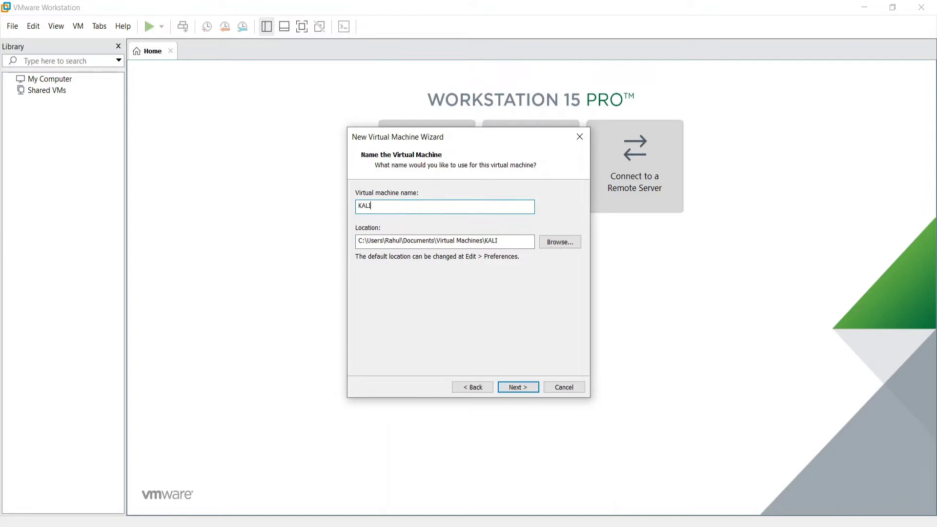
pyautogui.write(' LINUX')
pyautogui.click(517, 389)
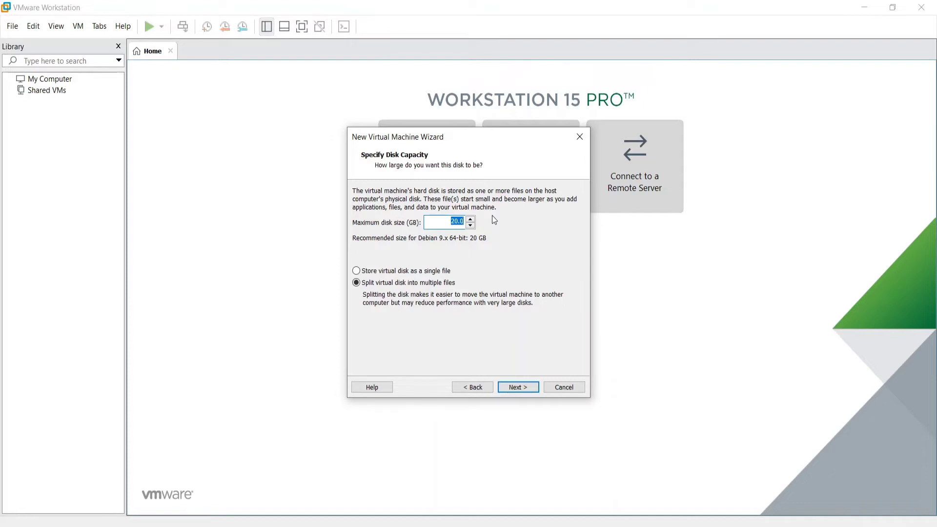
# Set a 60 GB maximum disk size stored as a single file, reaching the summary page
pyautogui.click(470, 219)
pyautogui.click(470, 219)
pyautogui.moveTo(470, 219); pyautogui.dragTo(470, 220)
pyautogui.click(470, 219)
pyautogui.click(470, 219)
pyautogui.click(473, 269)
pyautogui.click(516, 392)
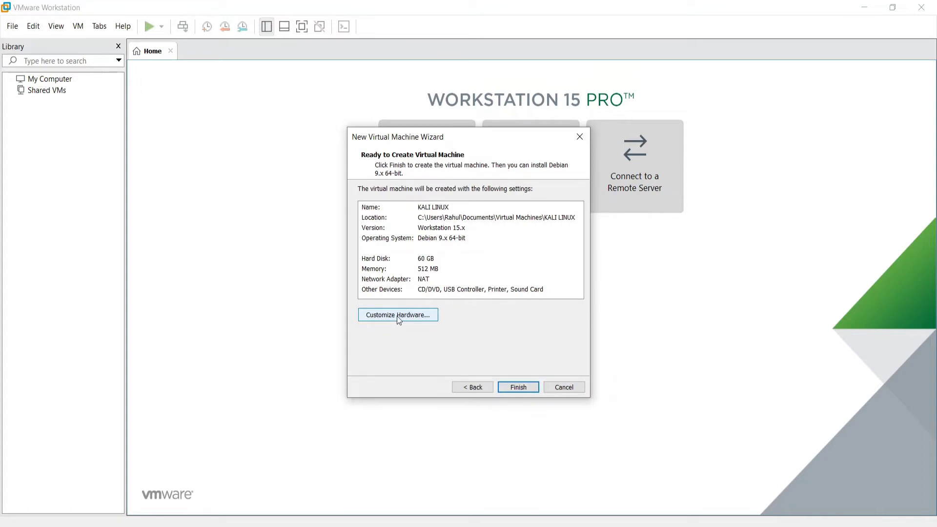
# Customize hardware with about 2 GB memory and 2 processors of 2 cores, then view Network Adapter
pyautogui.click(397, 315)
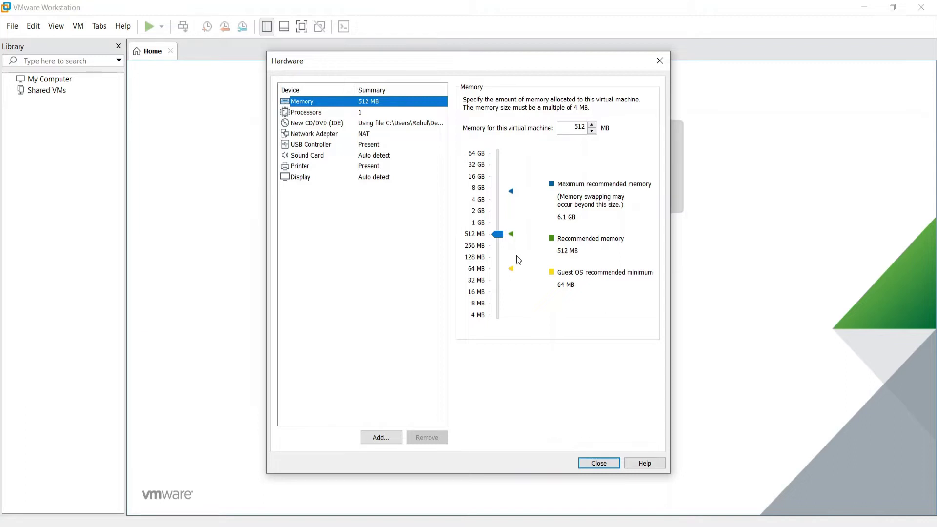
pyautogui.moveTo(497, 235); pyautogui.dragTo(498, 211)
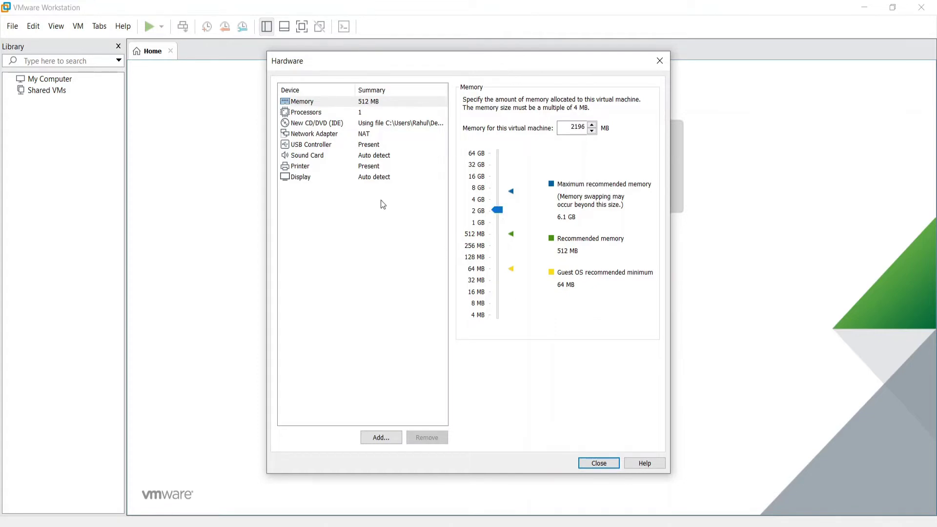
pyautogui.click(314, 112)
pyautogui.click(598, 103)
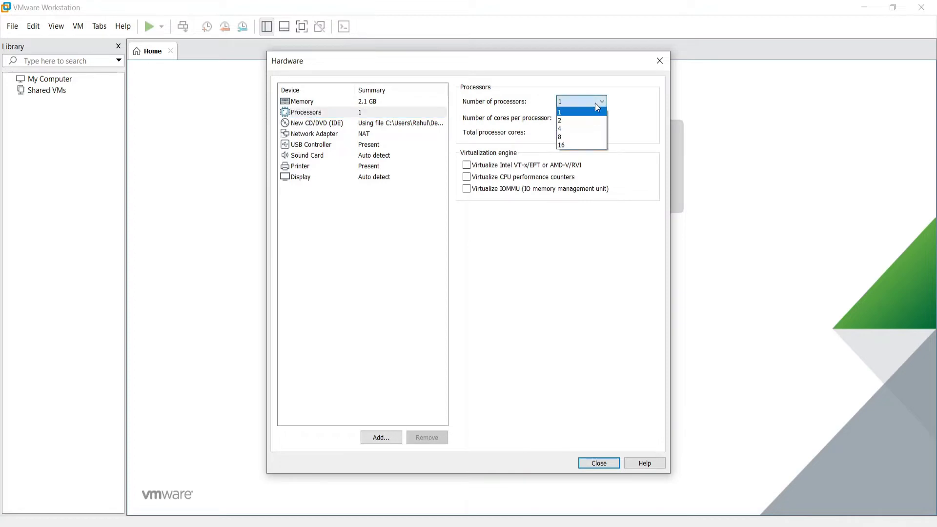
pyautogui.click(585, 122)
pyautogui.click(584, 122)
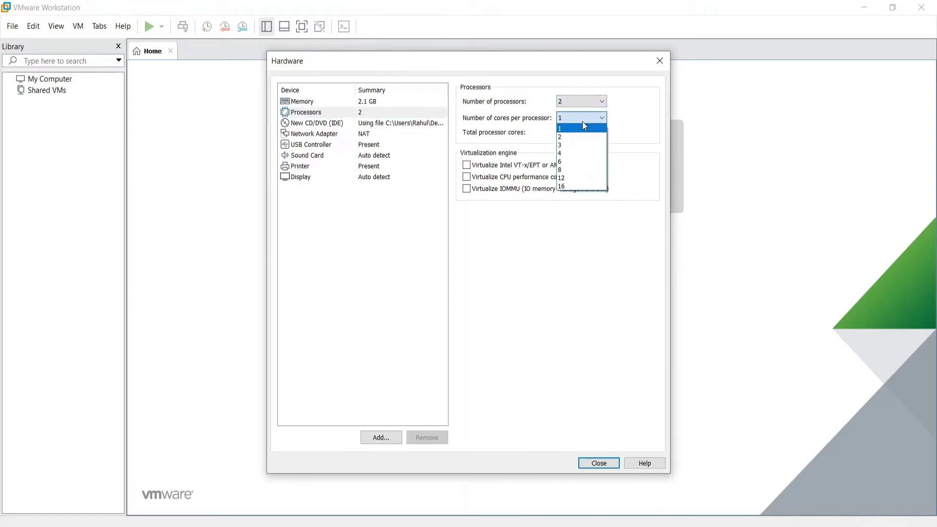
pyautogui.click(583, 137)
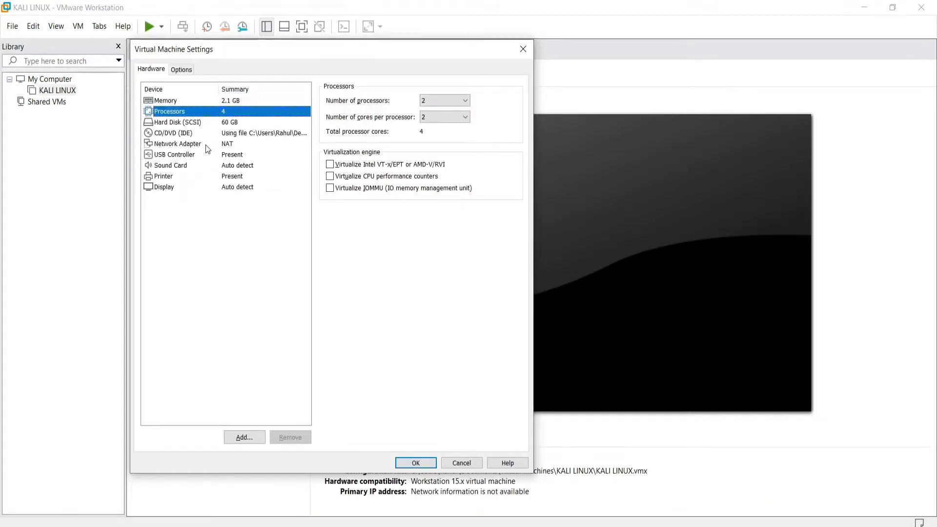
pyautogui.click(201, 144)
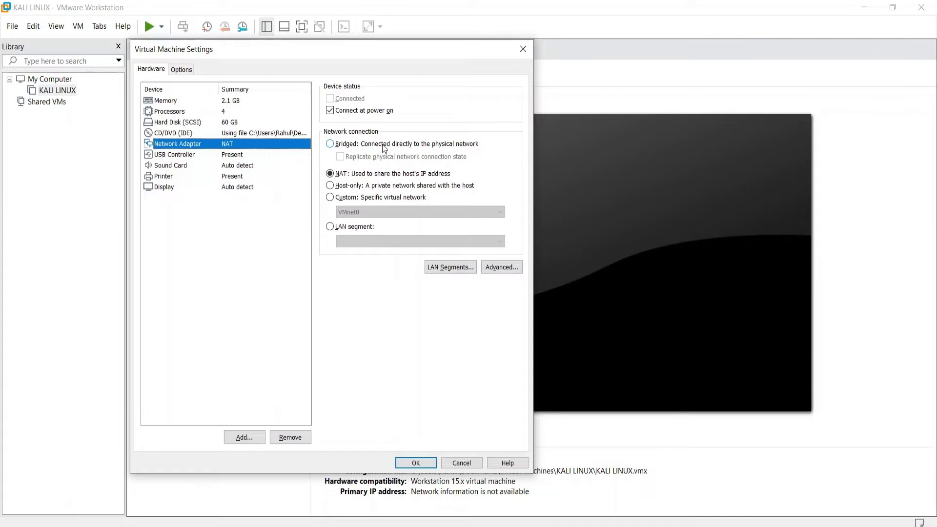
pyautogui.click(350, 147)
pyautogui.click(345, 176)
pyautogui.click(345, 187)
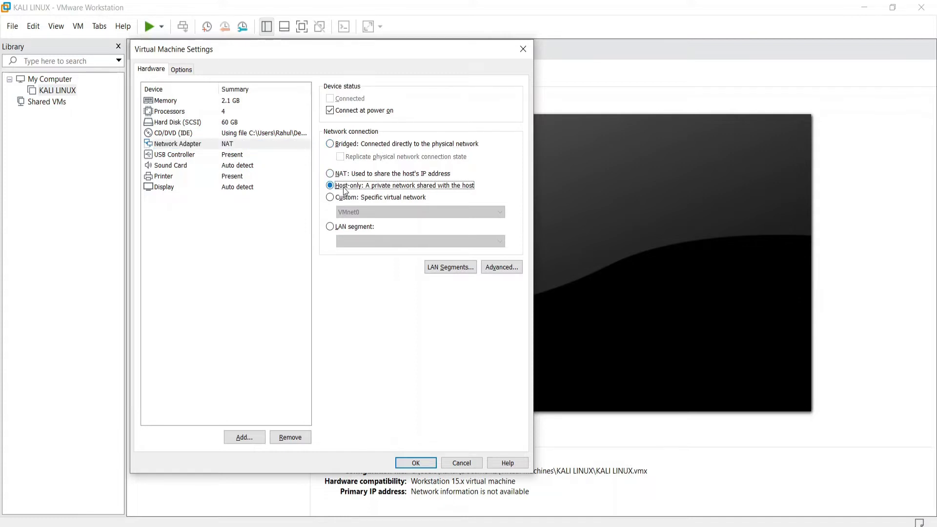
pyautogui.click(331, 147)
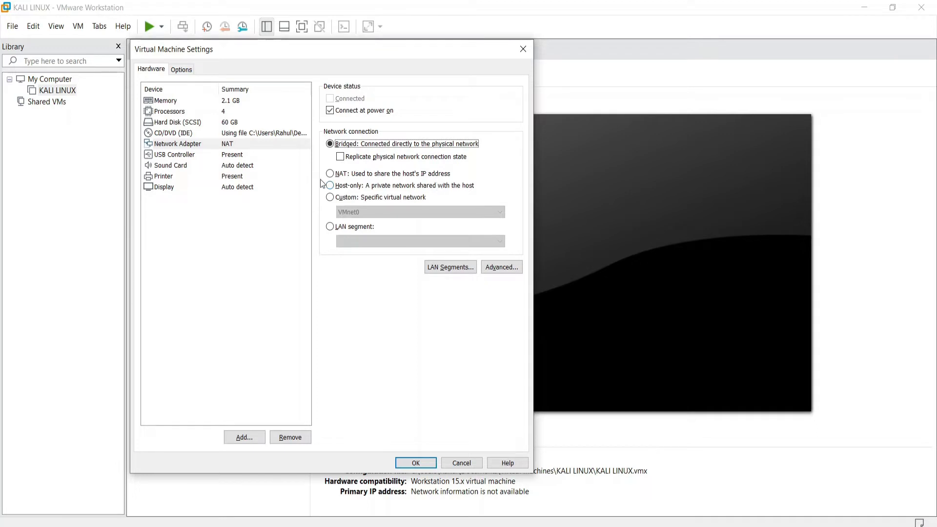
pyautogui.click(336, 175)
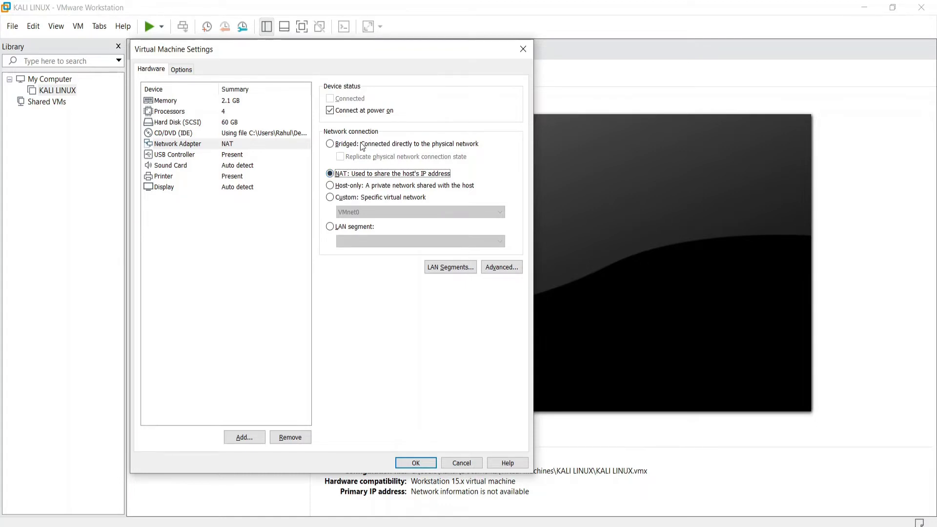
pyautogui.click(332, 189)
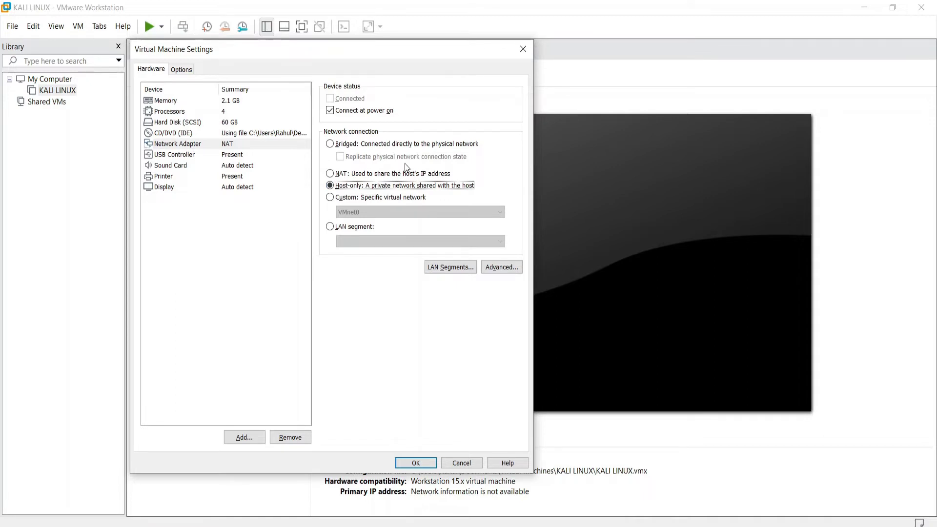
pyautogui.click(348, 144)
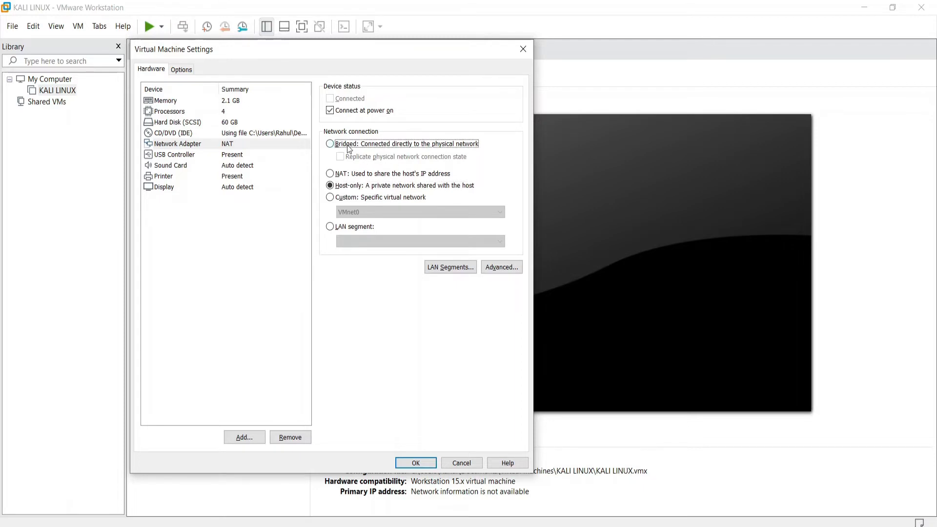
pyautogui.click(340, 174)
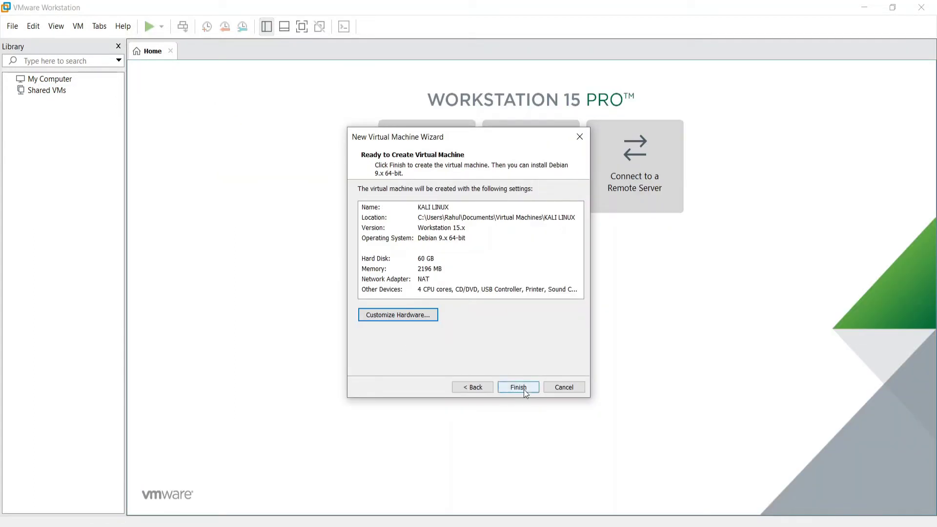
# Save the NAT network settings and power on the KALI LINUX virtual machine
pyautogui.click(518, 387)
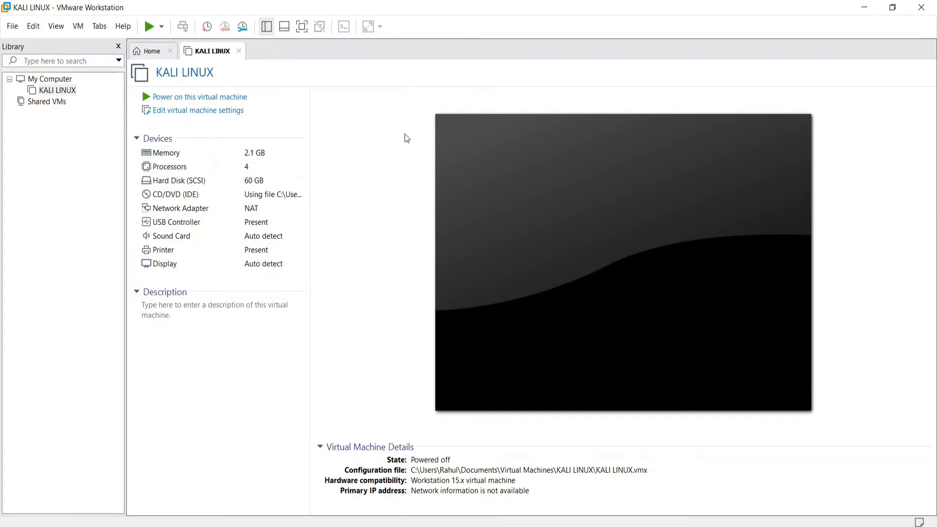
pyautogui.click(222, 102)
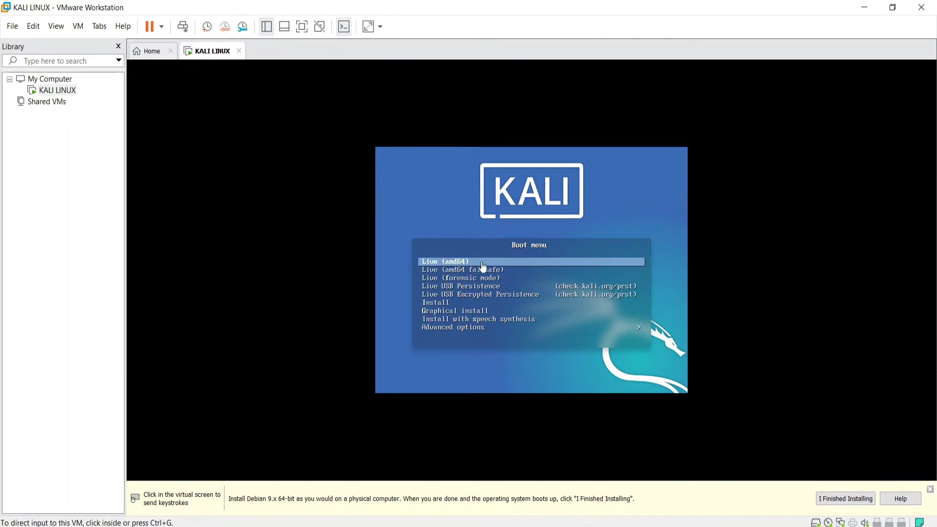
pyautogui.click(529, 264)
# Choose Graphical install from the Kali boot menu
pyautogui.press('Down')
pyautogui.press('Down')
pyautogui.press('Down')
pyautogui.press('Down')
pyautogui.press('Down')
pyautogui.press('Down')
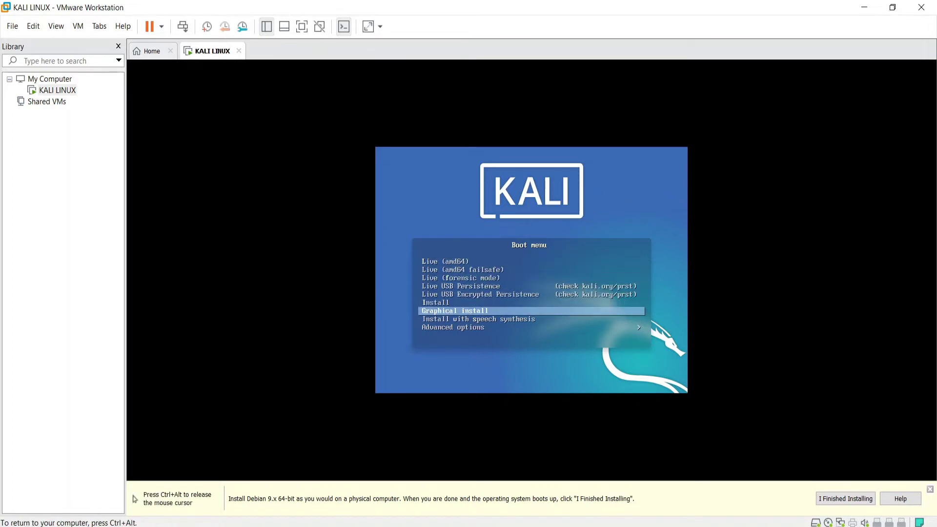
pyautogui.press('Up')
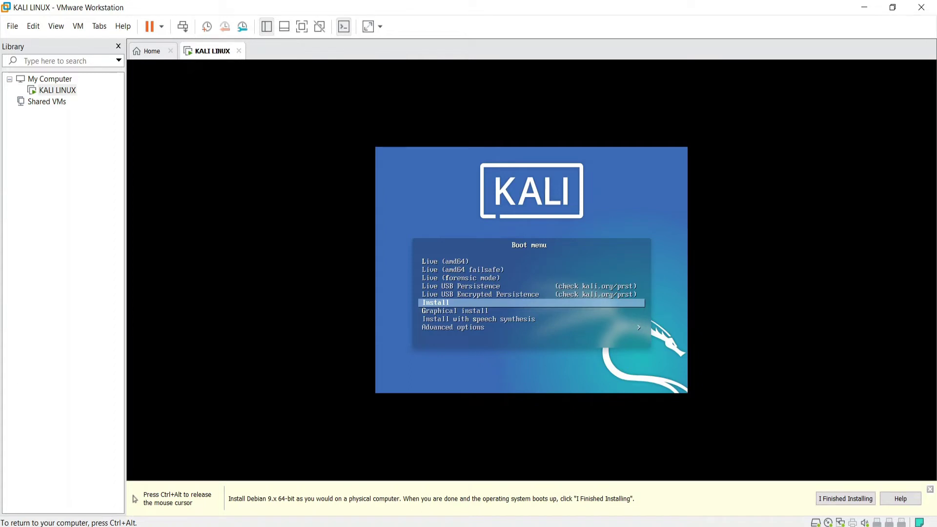
pyautogui.press('Down')
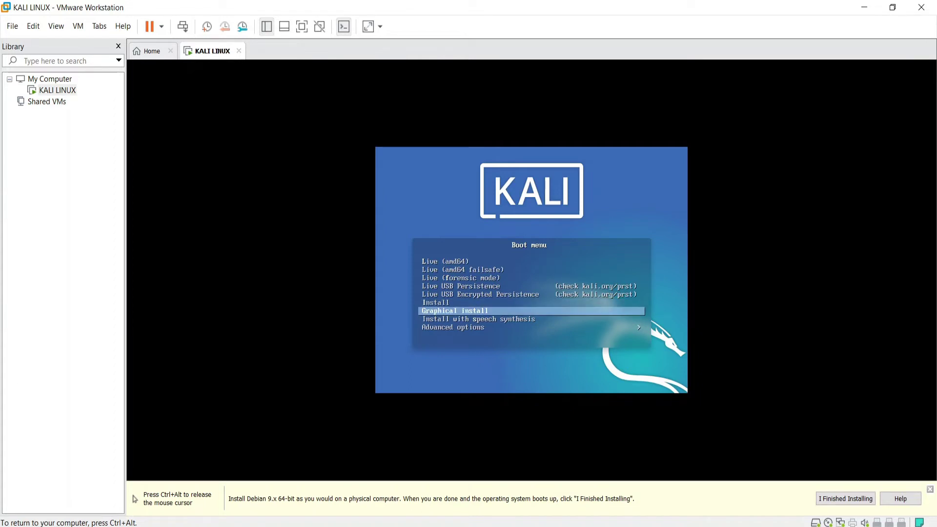
pyautogui.press('Up')
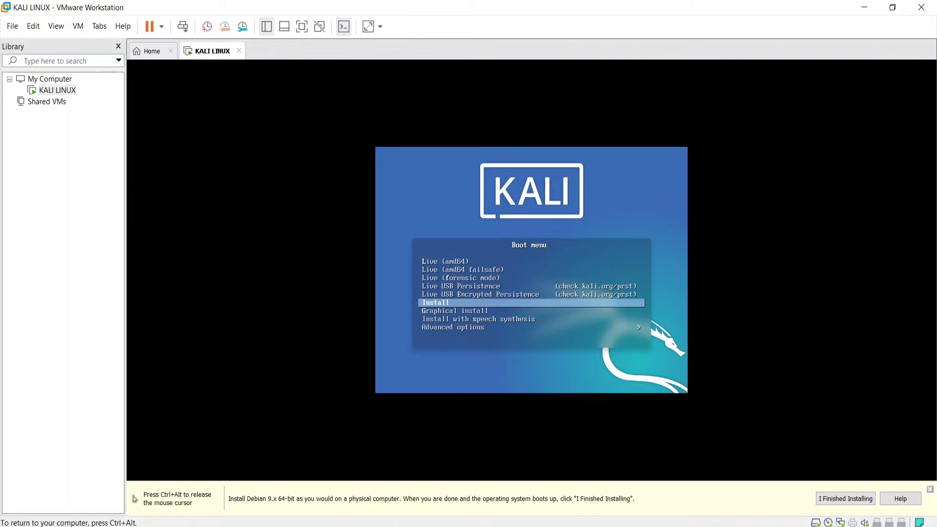
pyautogui.press('Down')
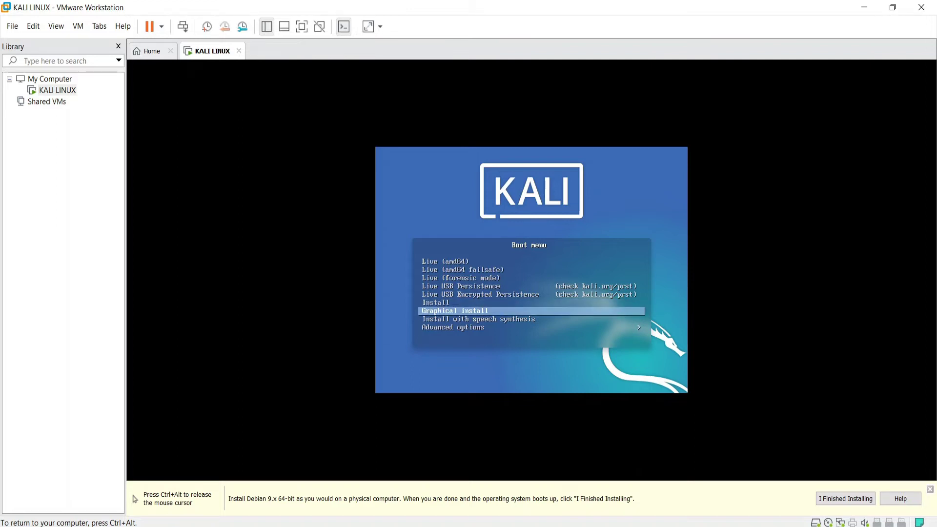
pyautogui.press('Return')
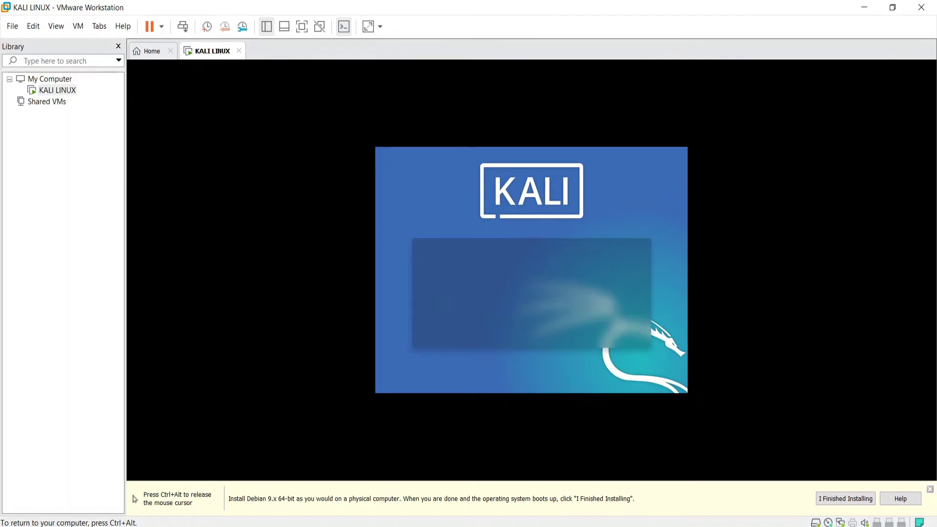
# Accept English as the installer language and pick India as the location
pyautogui.hotkey('ctrl', 'alt')
pyautogui.click(842, 499)
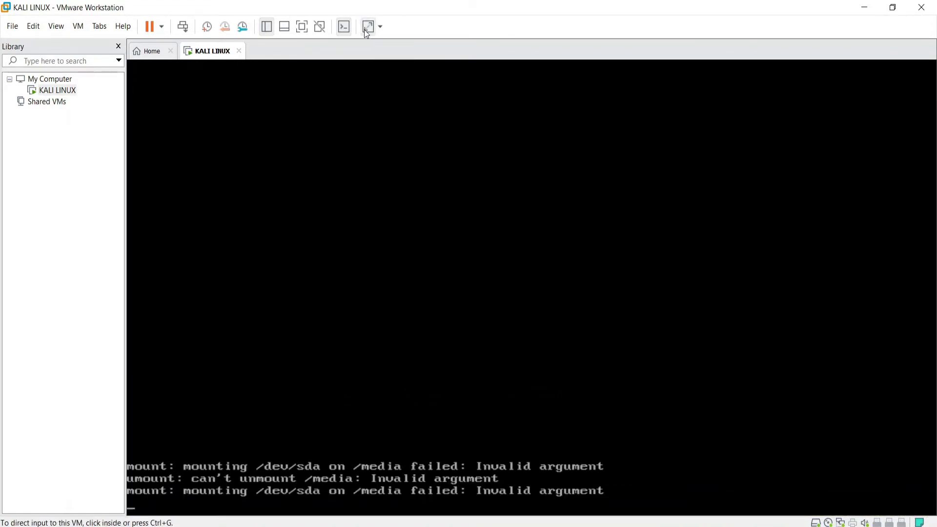
pyautogui.hotkey('ctrl', 'g')
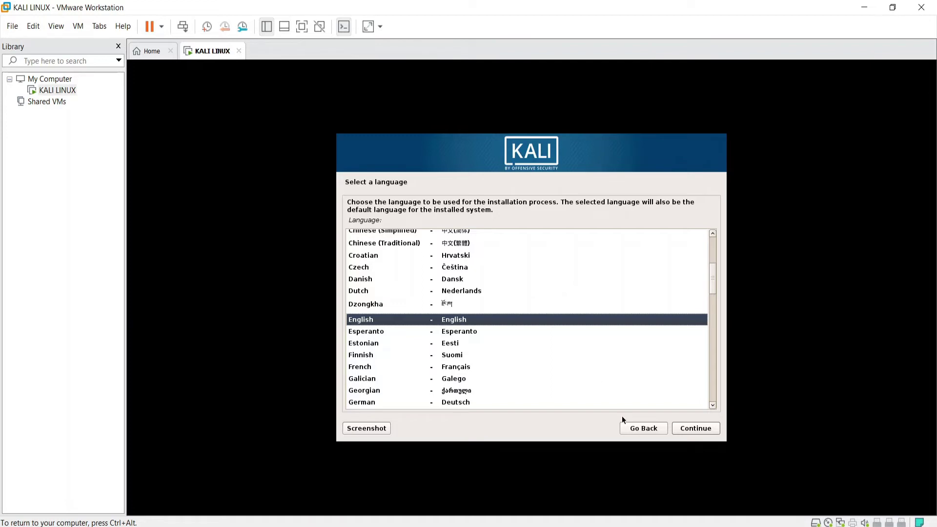
pyautogui.click(692, 429)
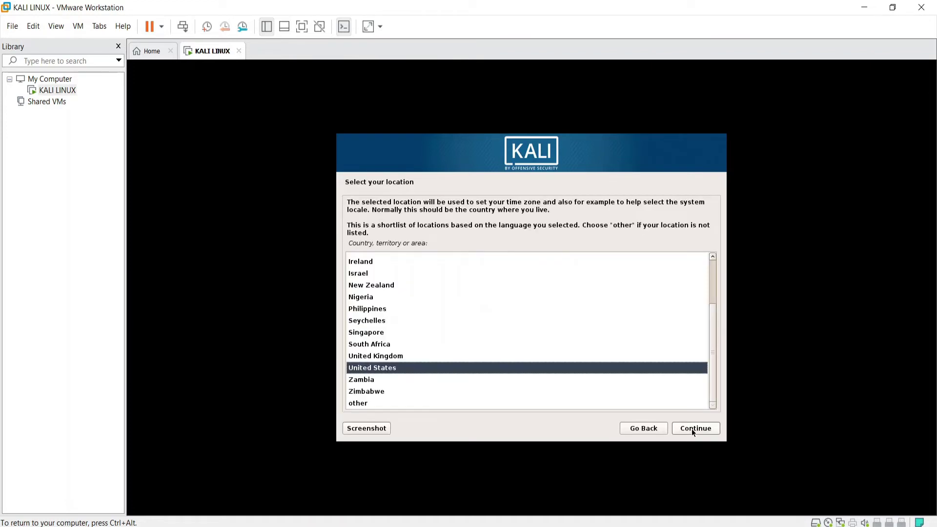
pyautogui.write('in')
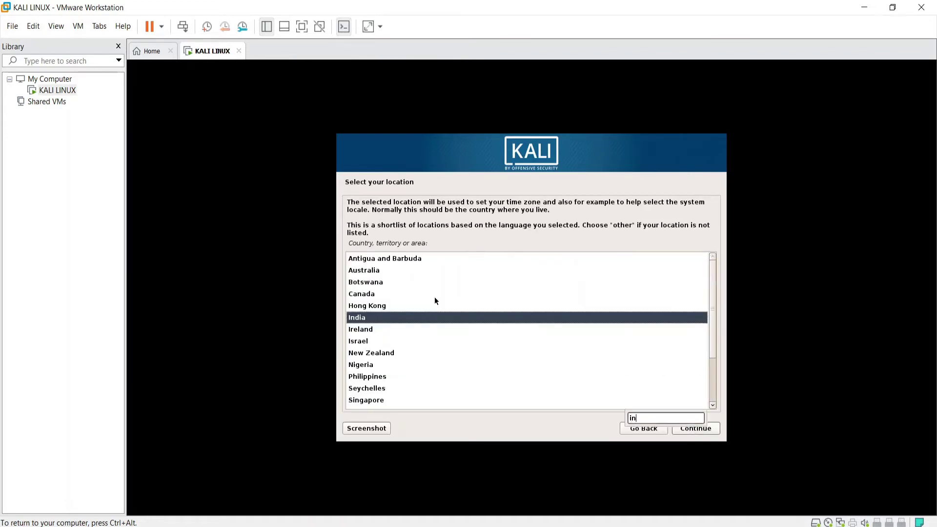
pyautogui.click(709, 429)
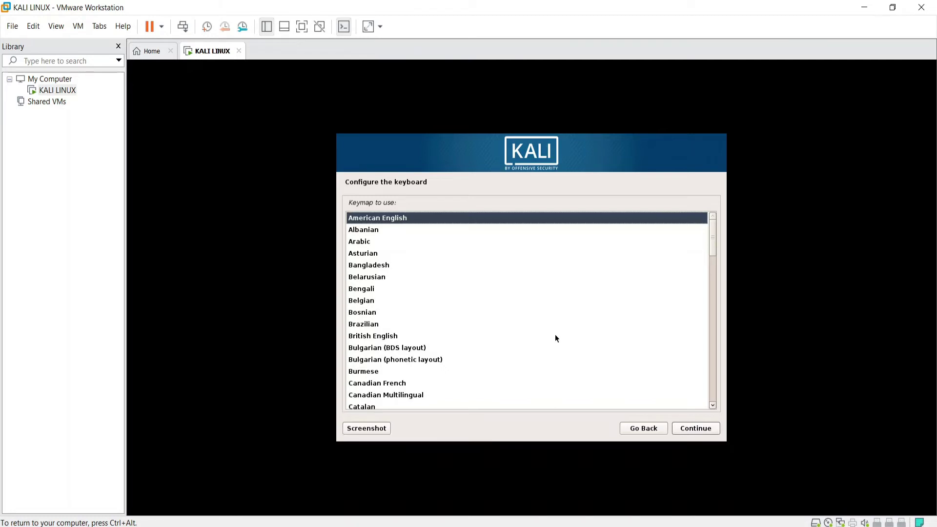
# Keep American English as the keyboard keymap and continue
pyautogui.click(695, 429)
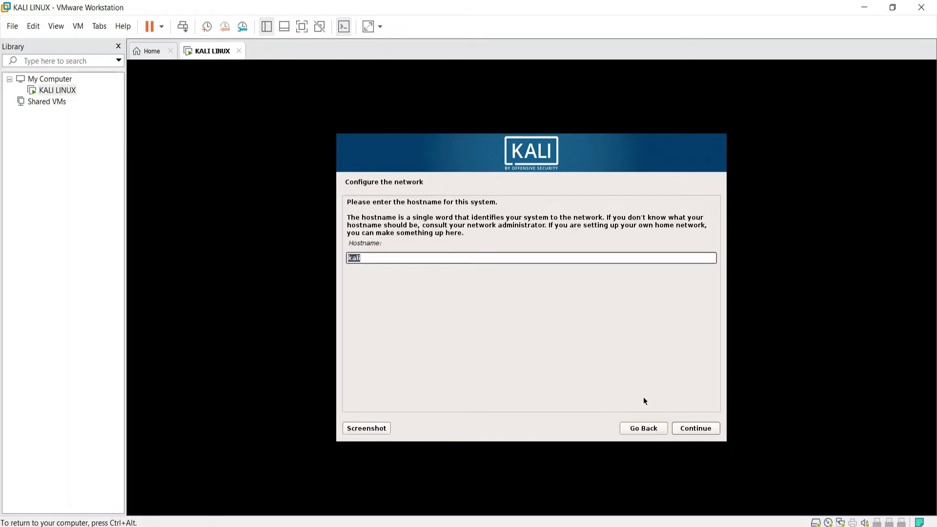
# Accept kali as the hostname and leave the domain name blank
pyautogui.click(385, 258)
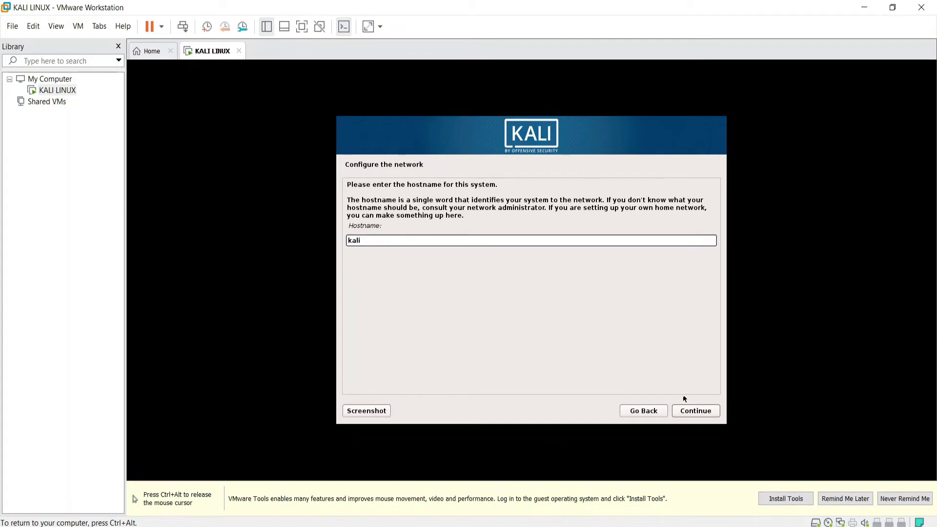
pyautogui.click(697, 414)
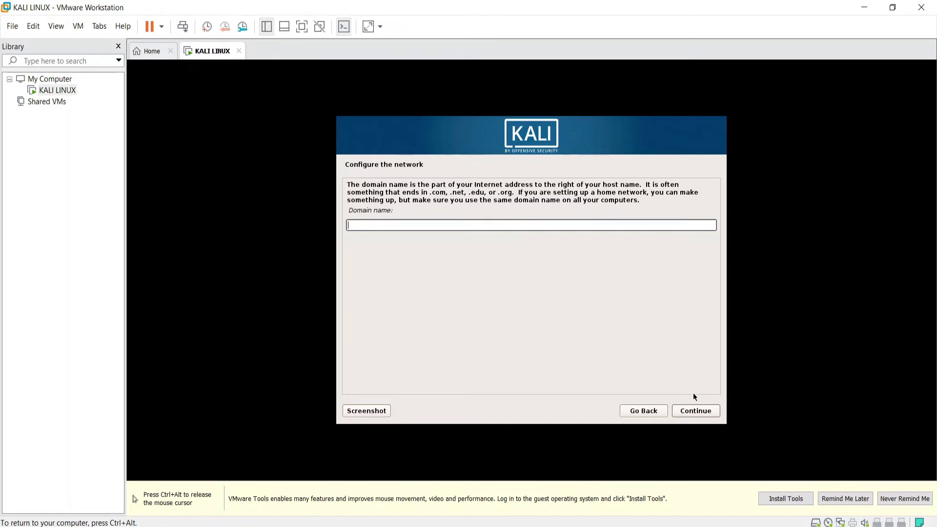
pyautogui.click(694, 410)
pyautogui.click(295, 256)
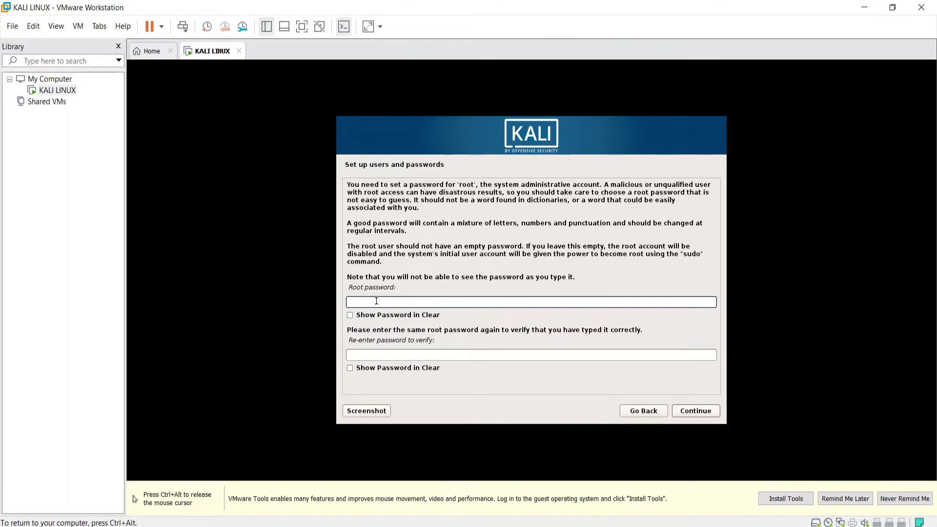
# Enter and confirm the root password, then skip the network time fetch
pyautogui.write('kali1')
pyautogui.click(367, 355)
pyautogui.write('kali1')
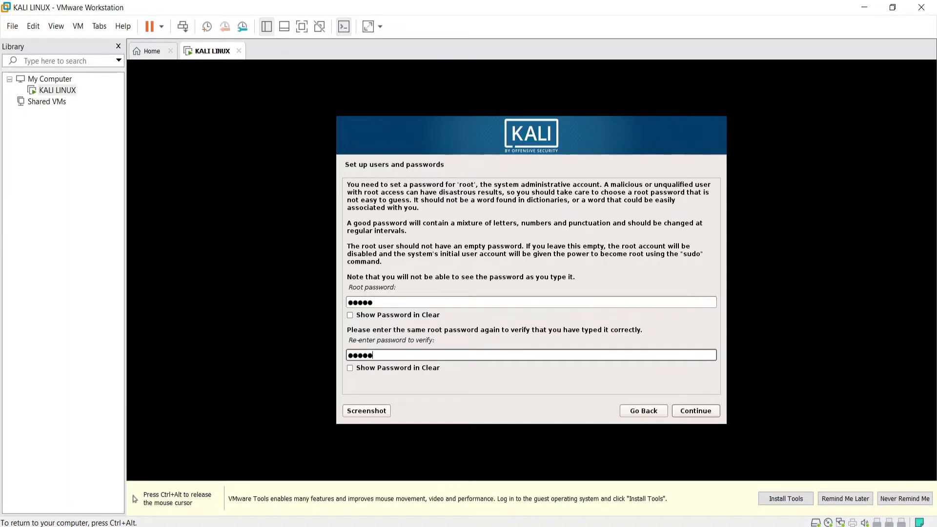
pyautogui.click(702, 412)
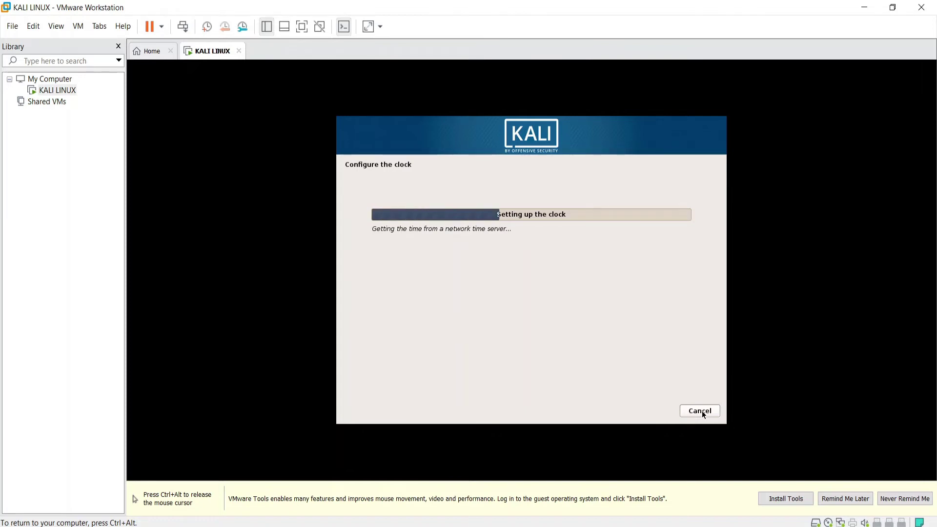
pyautogui.click(703, 414)
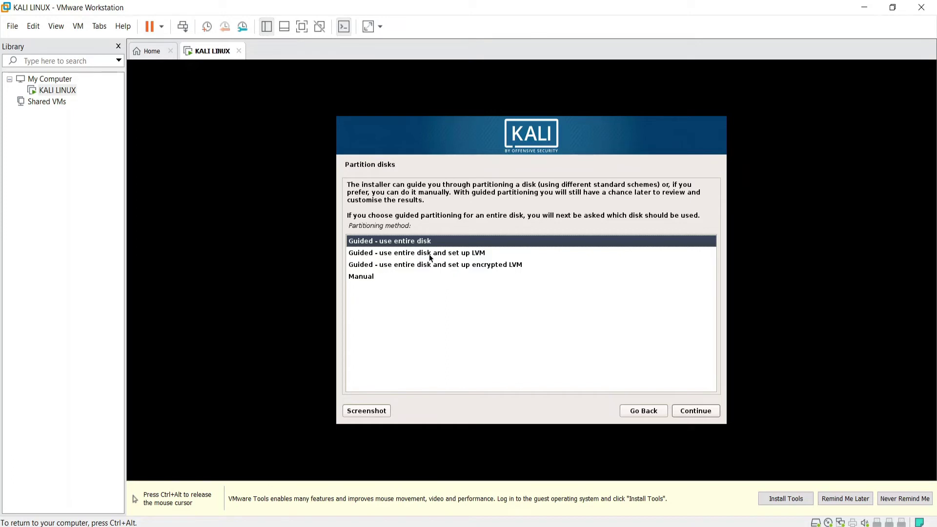
# Compare the LVM and encrypted LVM methods, then confirm 'Guided - use entire disk' partitioning
pyautogui.click(429, 254)
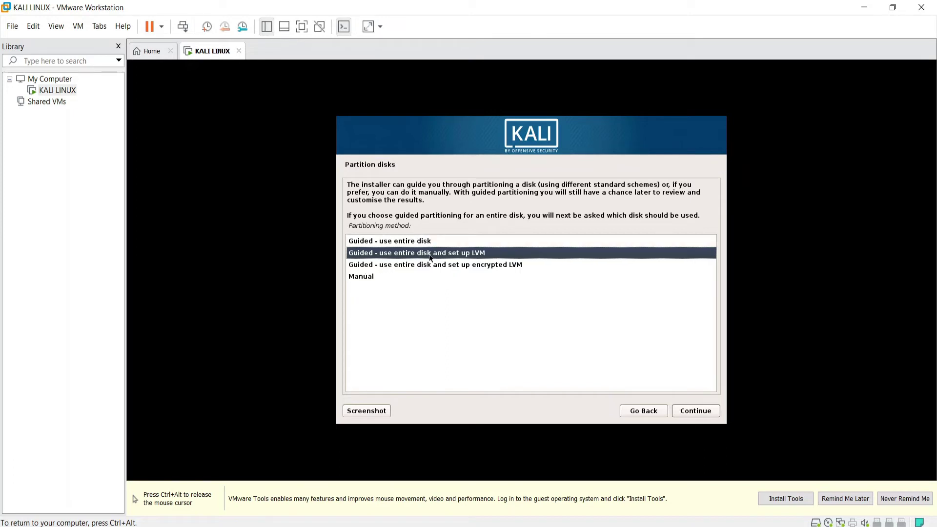
pyautogui.press('Down')
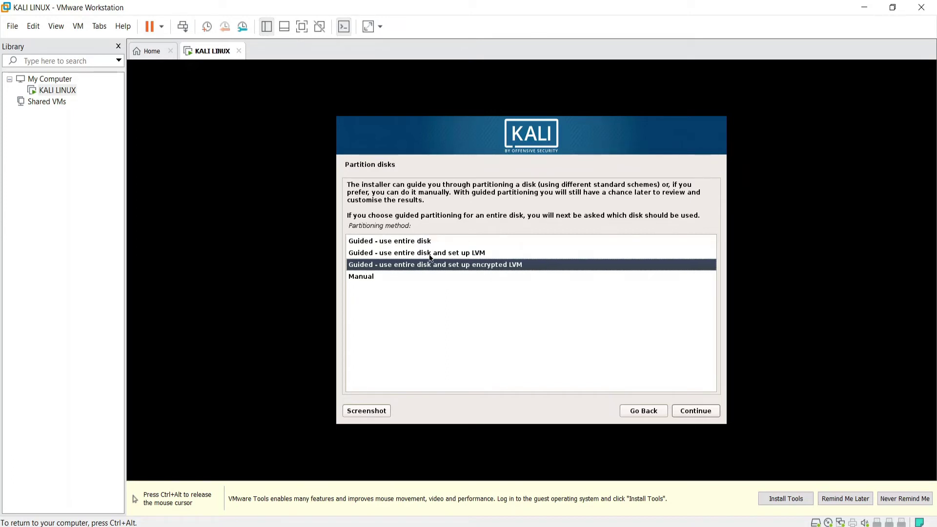
pyautogui.press('Up')
pyautogui.press('Up')
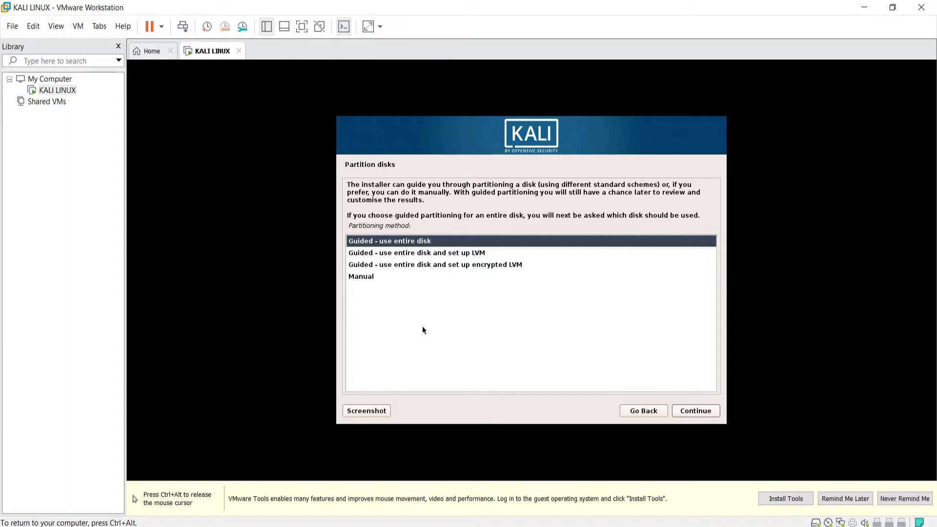
pyautogui.press('Down')
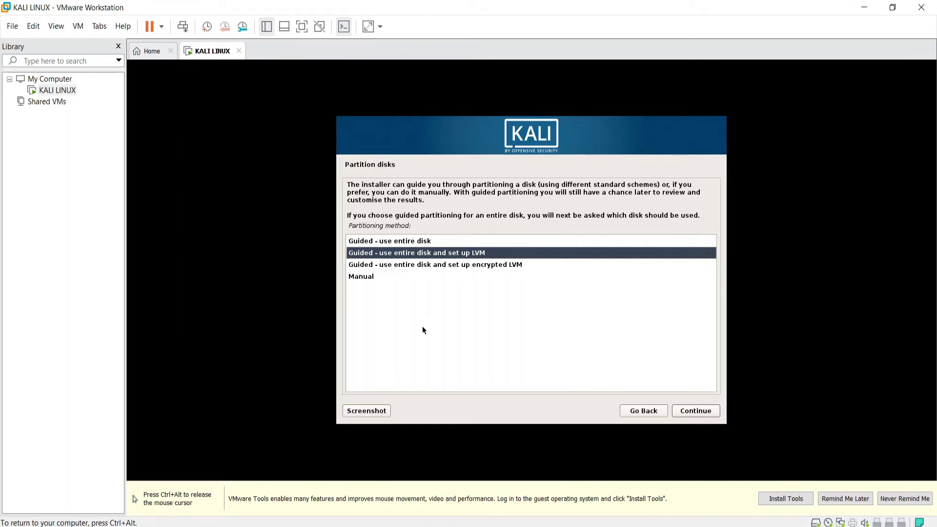
pyautogui.press('Up')
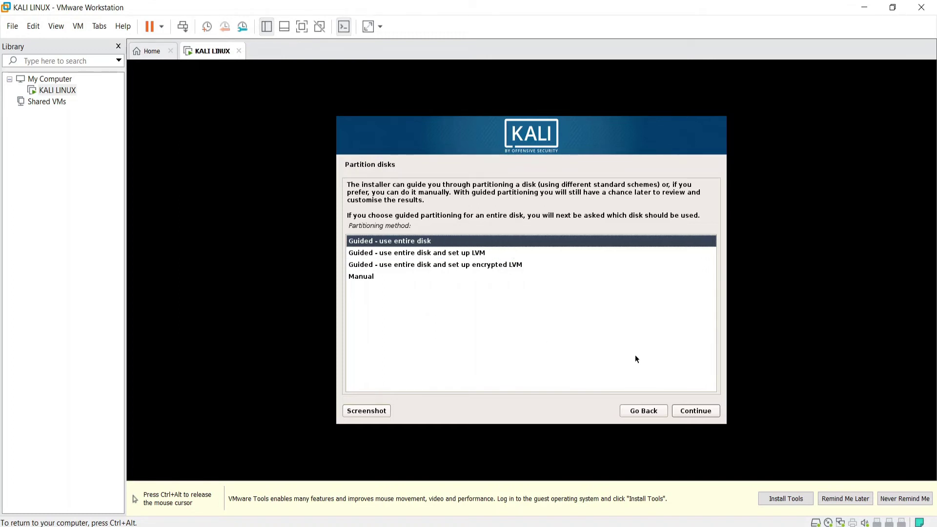
pyautogui.click(464, 266)
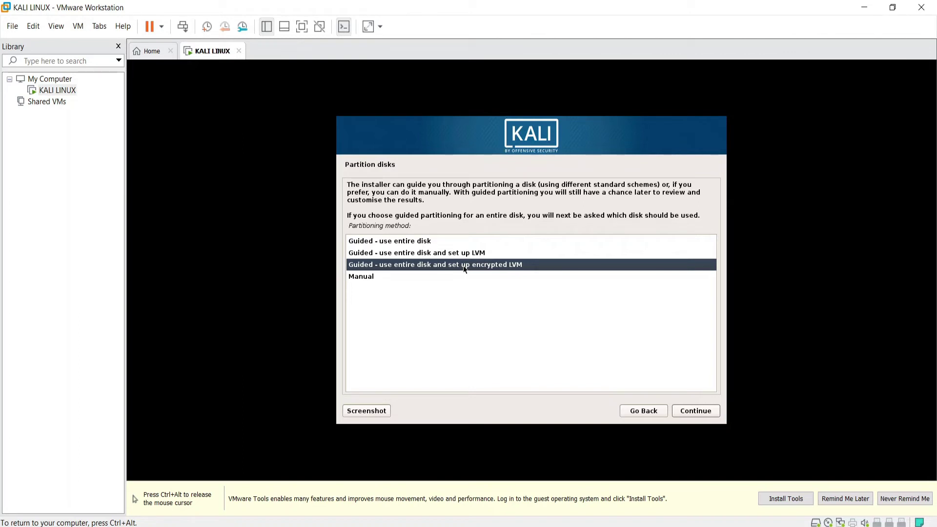
pyautogui.press('Up')
pyautogui.press('Up')
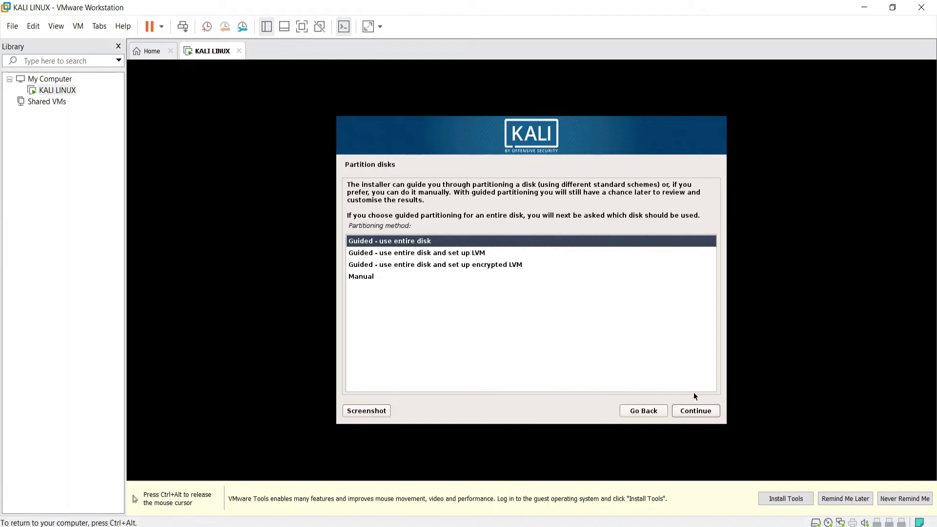
pyautogui.click(695, 413)
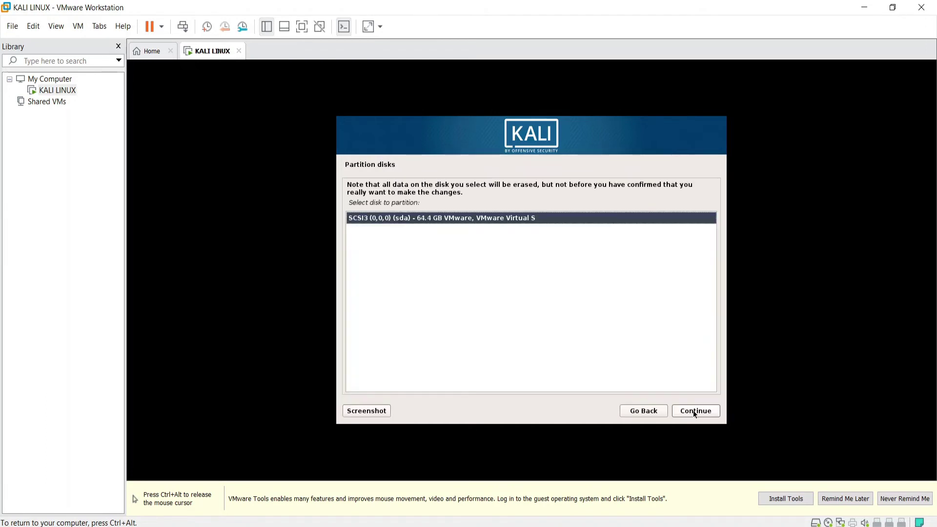
# Select the SCSI3 (sda) 64.4 GB virtual disk as the disk to partition
pyautogui.click(695, 413)
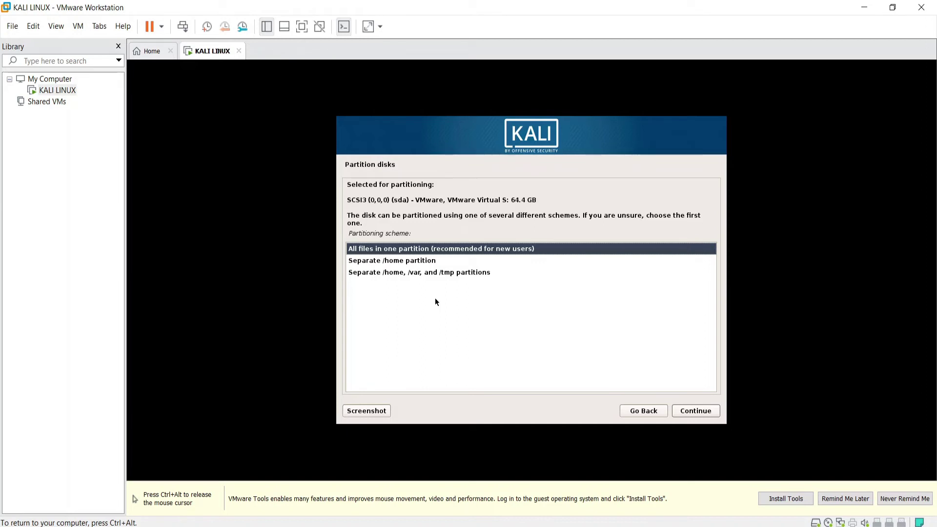
pyautogui.press('Down')
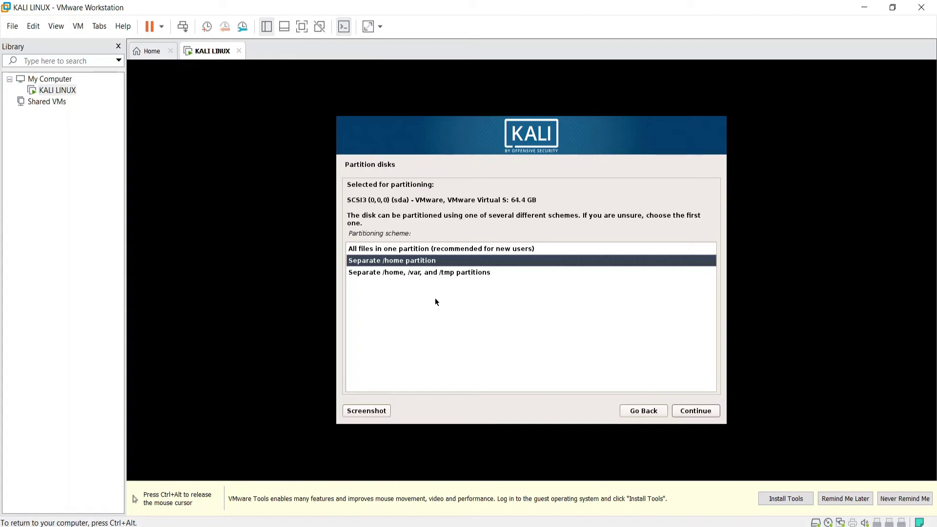
# Choose the 'All files in one partition' scheme instead of separate /home, /var, /tmp partitions
pyautogui.press('Down')
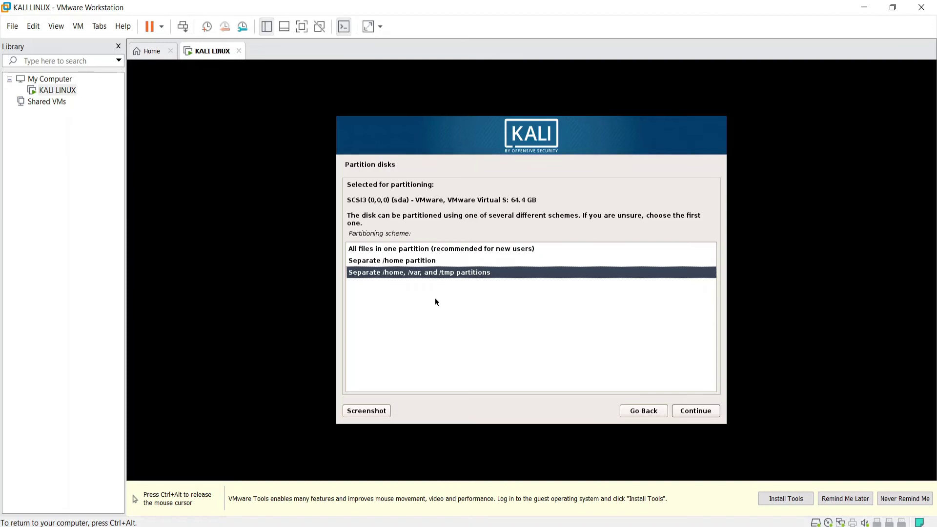
pyautogui.press('Up')
pyautogui.press('Up')
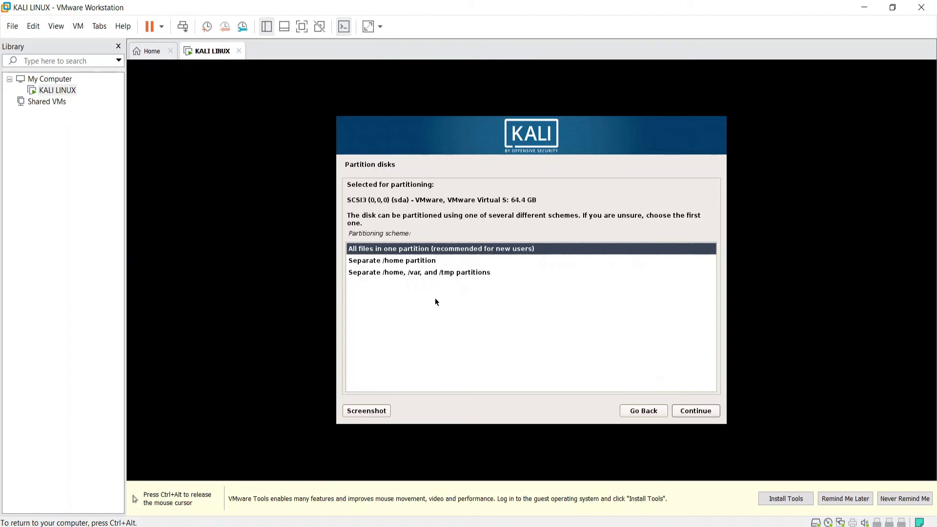
pyautogui.click(695, 412)
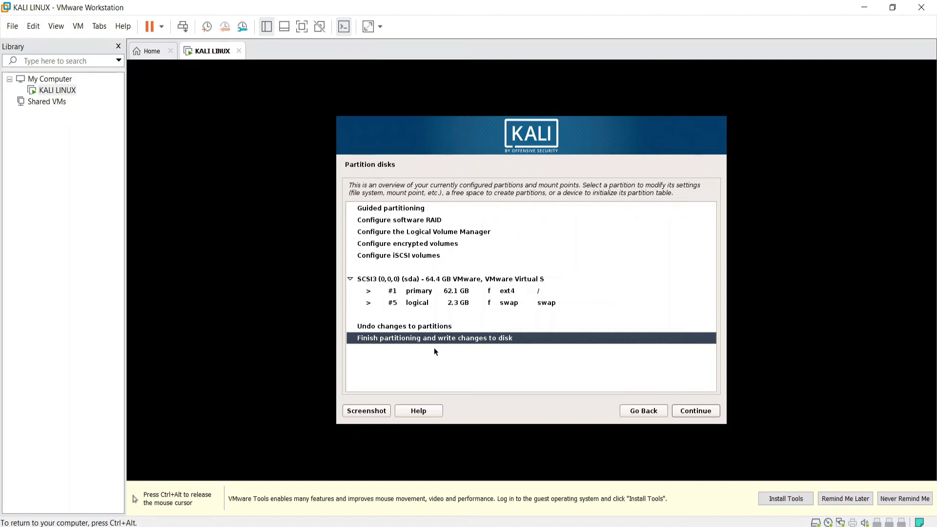
# Finish partitioning and confirm Yes to write the 62.1 GB ext4 root and 2.3 GB swap to disk
pyautogui.click(704, 412)
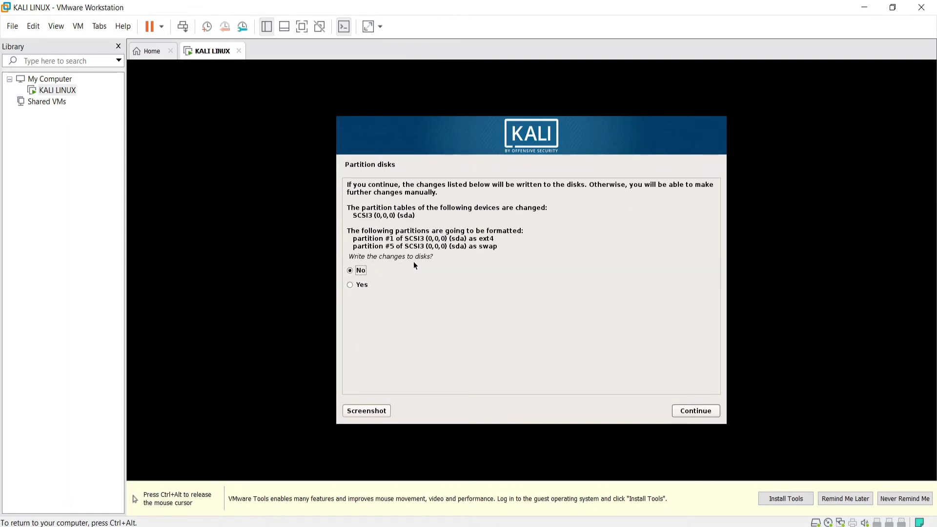
pyautogui.click(355, 288)
pyautogui.click(688, 414)
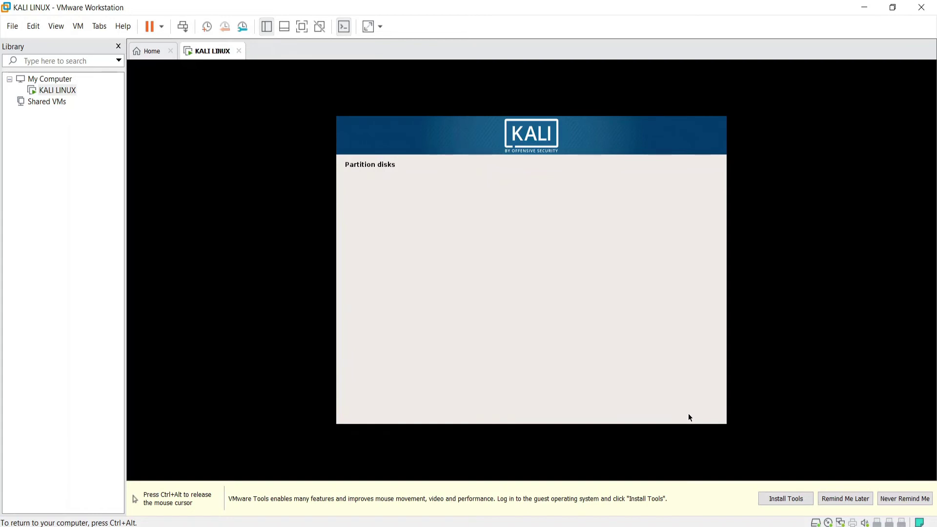
pyautogui.hotkey('ctrl', 'alt', 'Return')
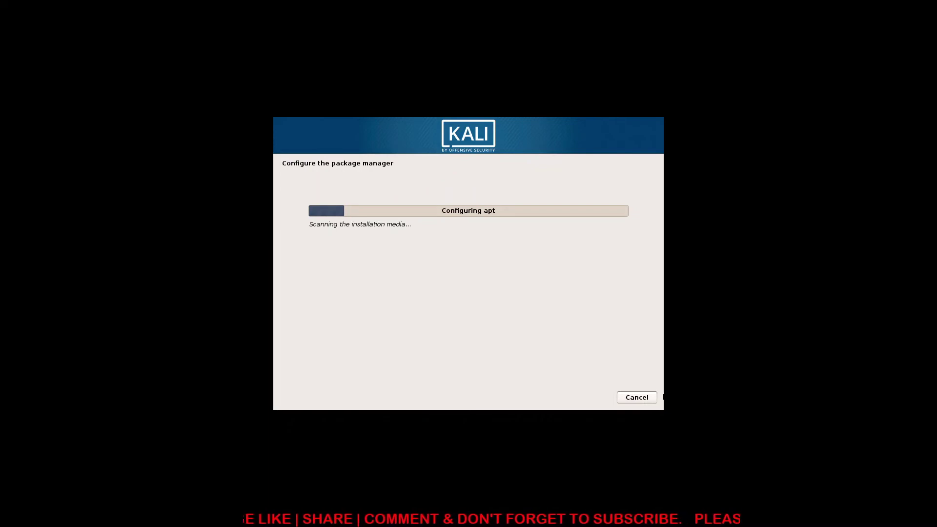
# Use a network mirror for apt and leave the HTTP proxy field blank
pyautogui.click(643, 399)
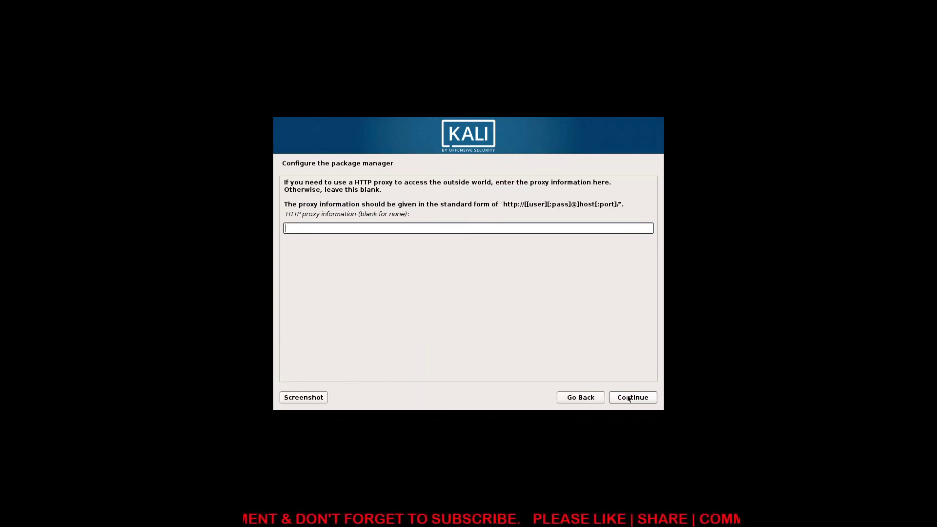
pyautogui.click(629, 399)
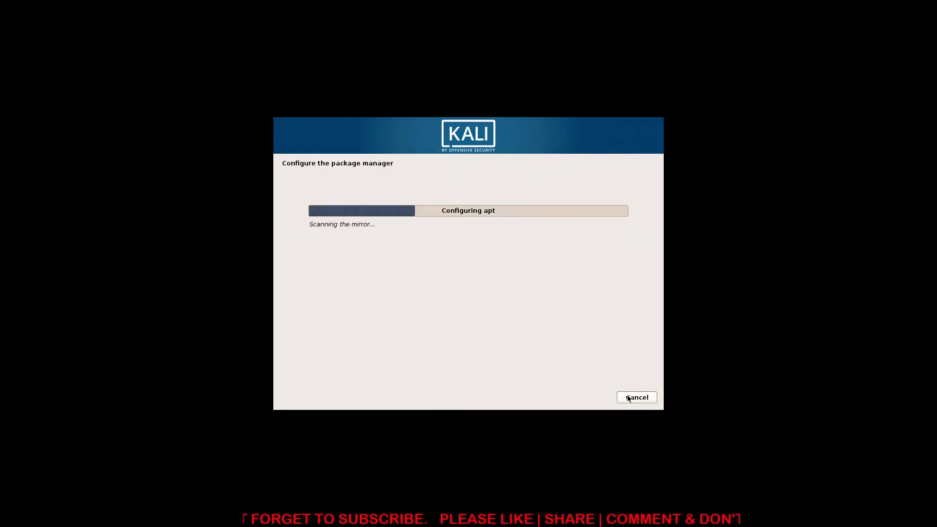